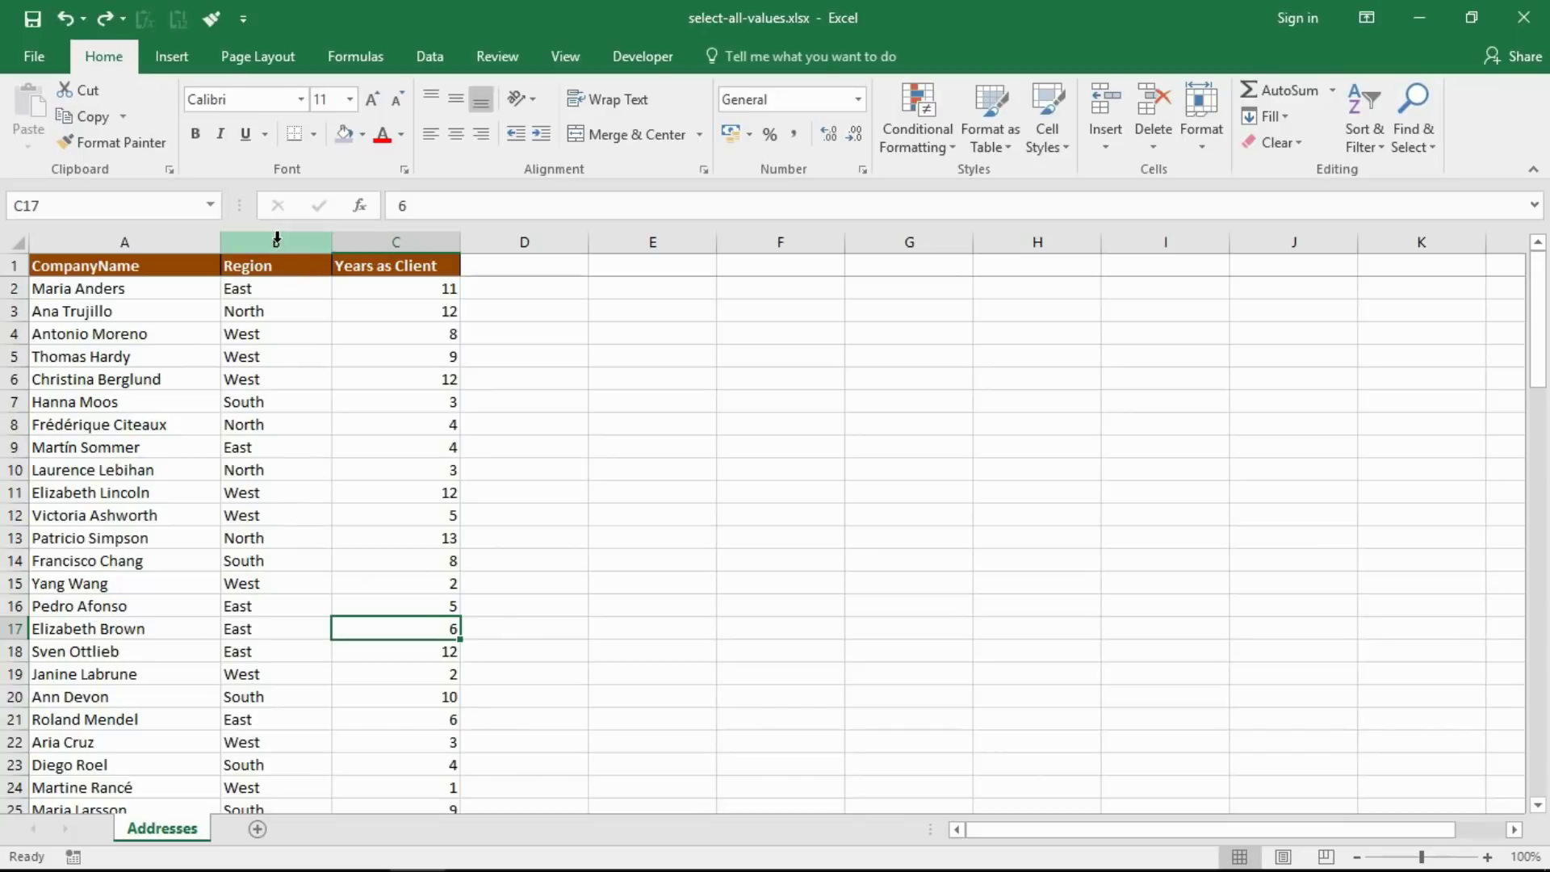
Step: Select cell A9 and bring up Find and Replace (Ctrl+F)
left_click(276, 242)
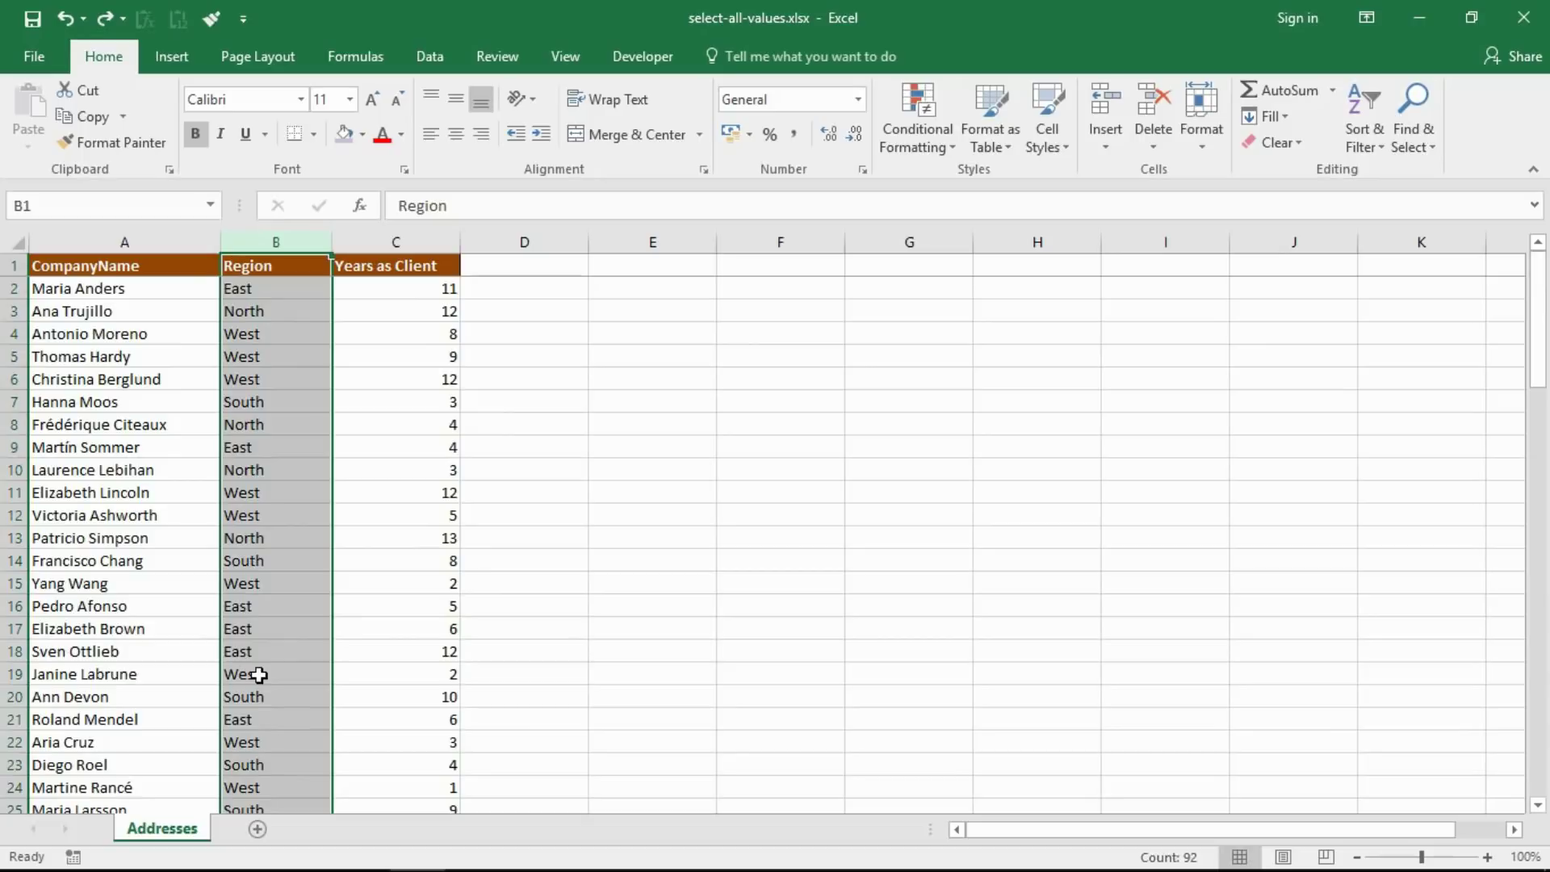
left_click(392, 566)
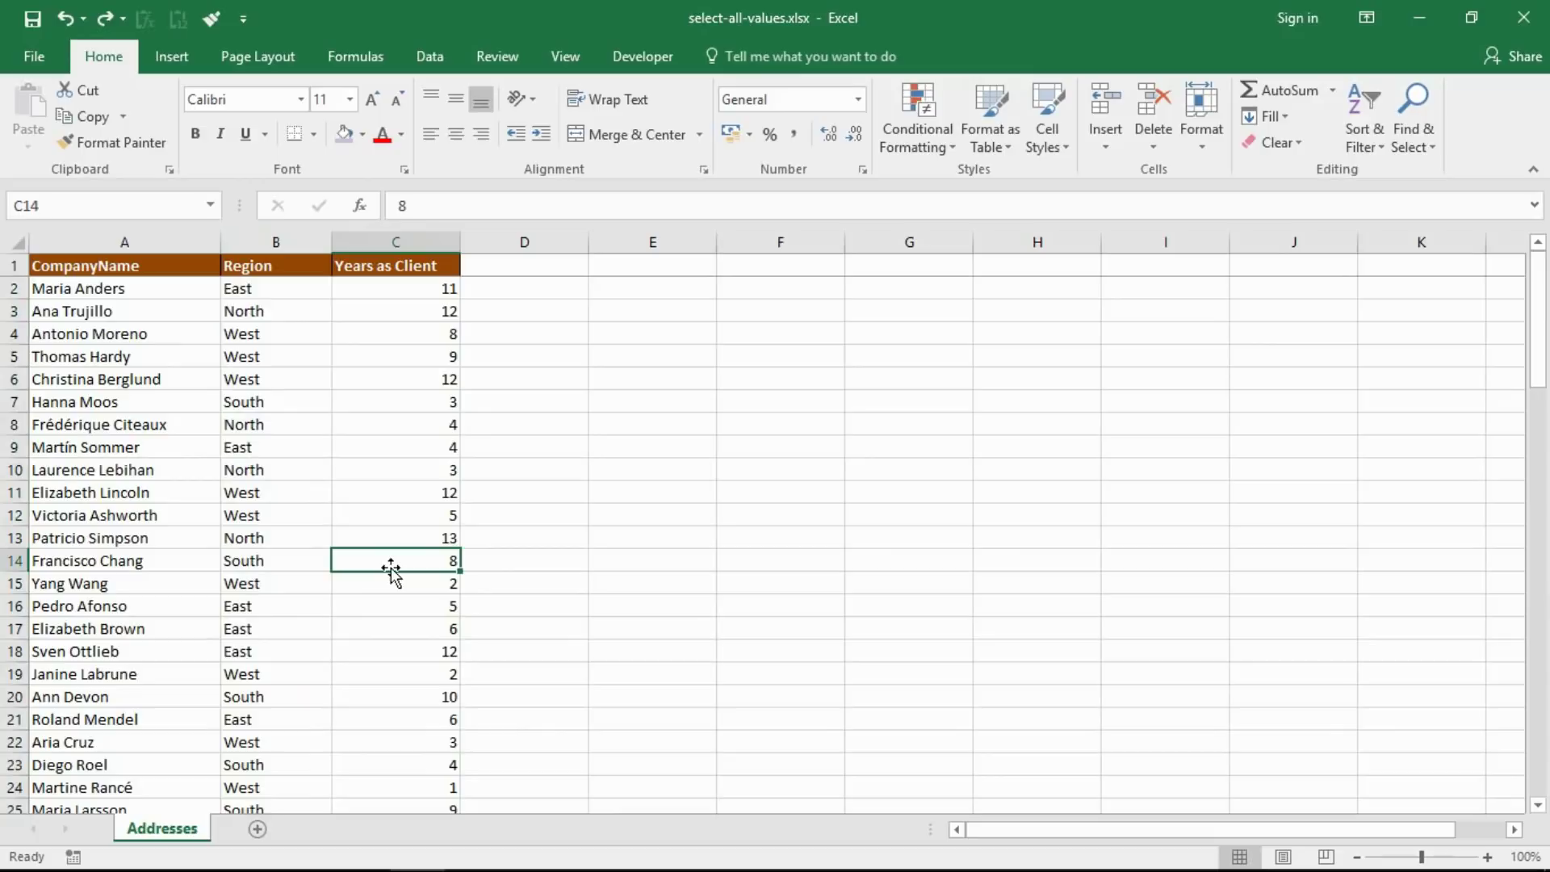
left_click(209, 450)
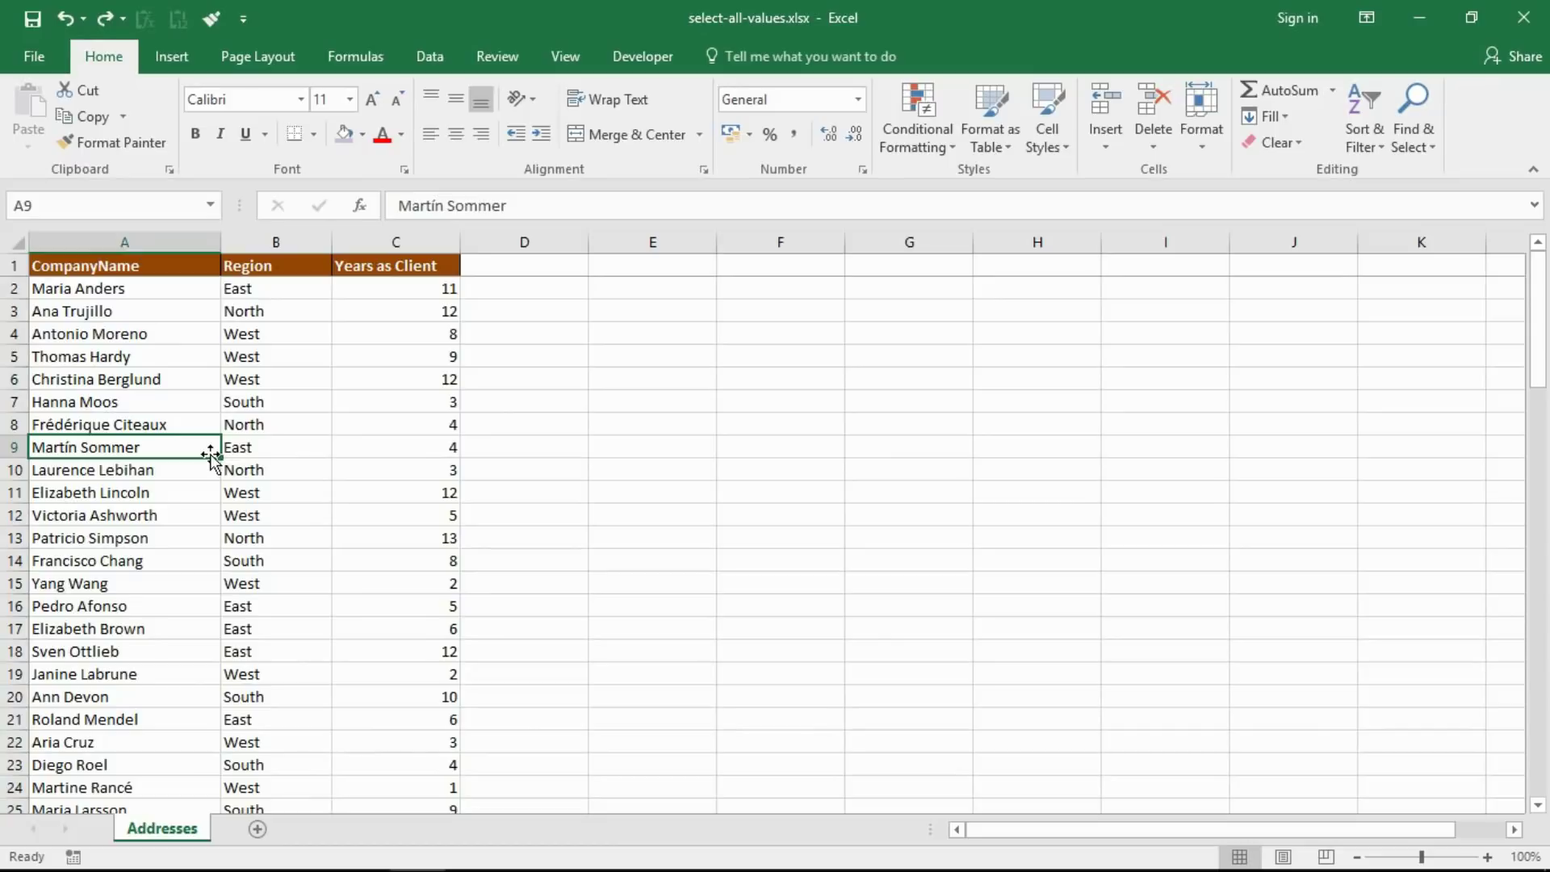
key("ctrl+f")
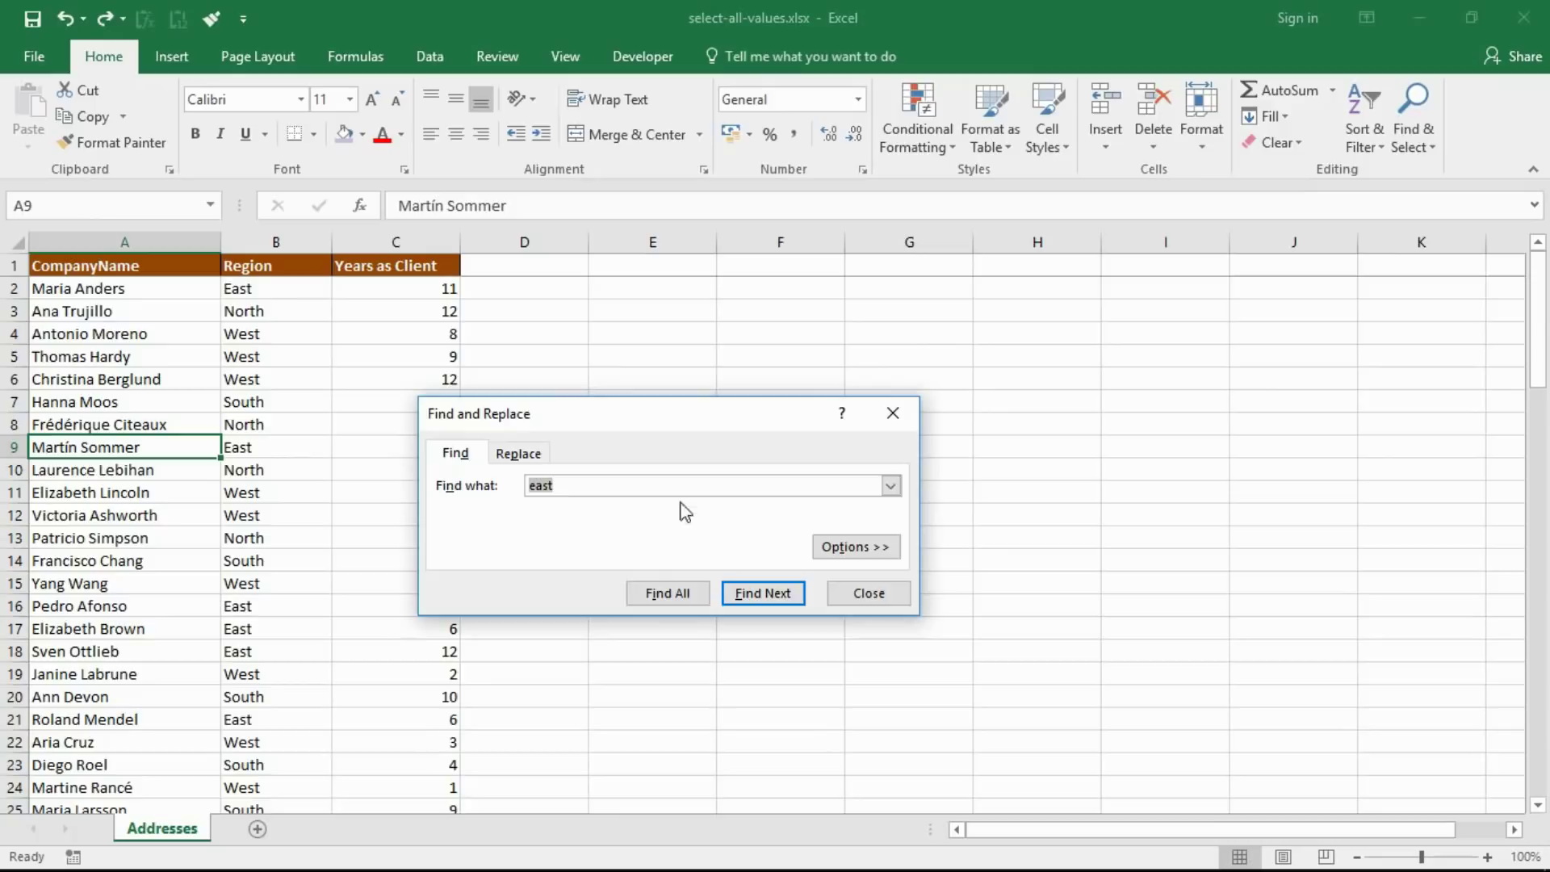
Step: Keep the search term 'east' and toggle the extra search options open and shut
left_click(570, 485)
left_click(560, 486)
left_click(855, 546)
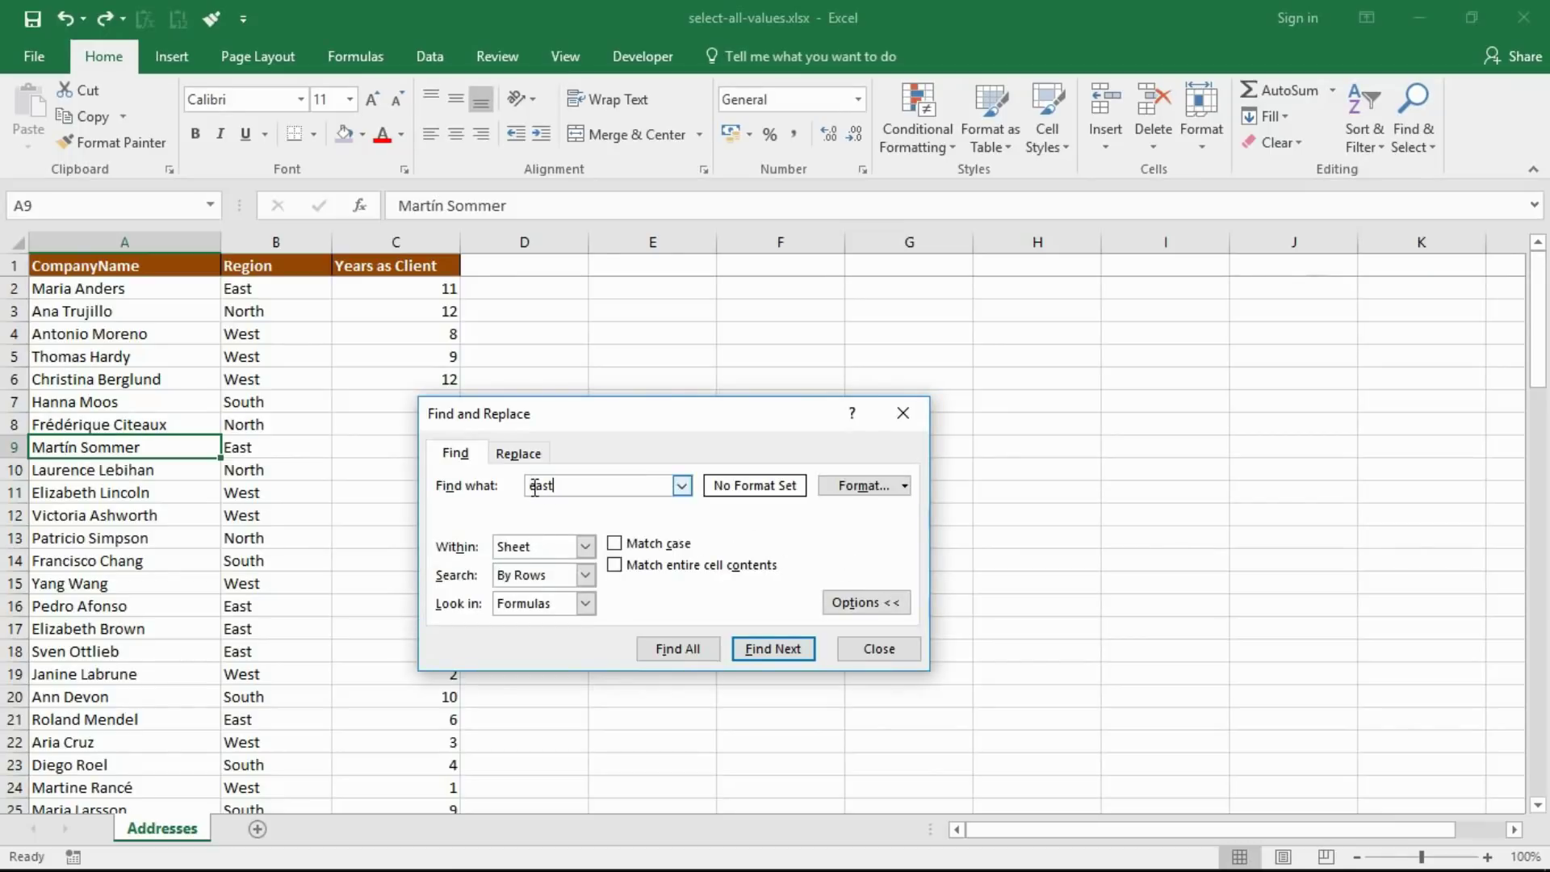
left_click(865, 601)
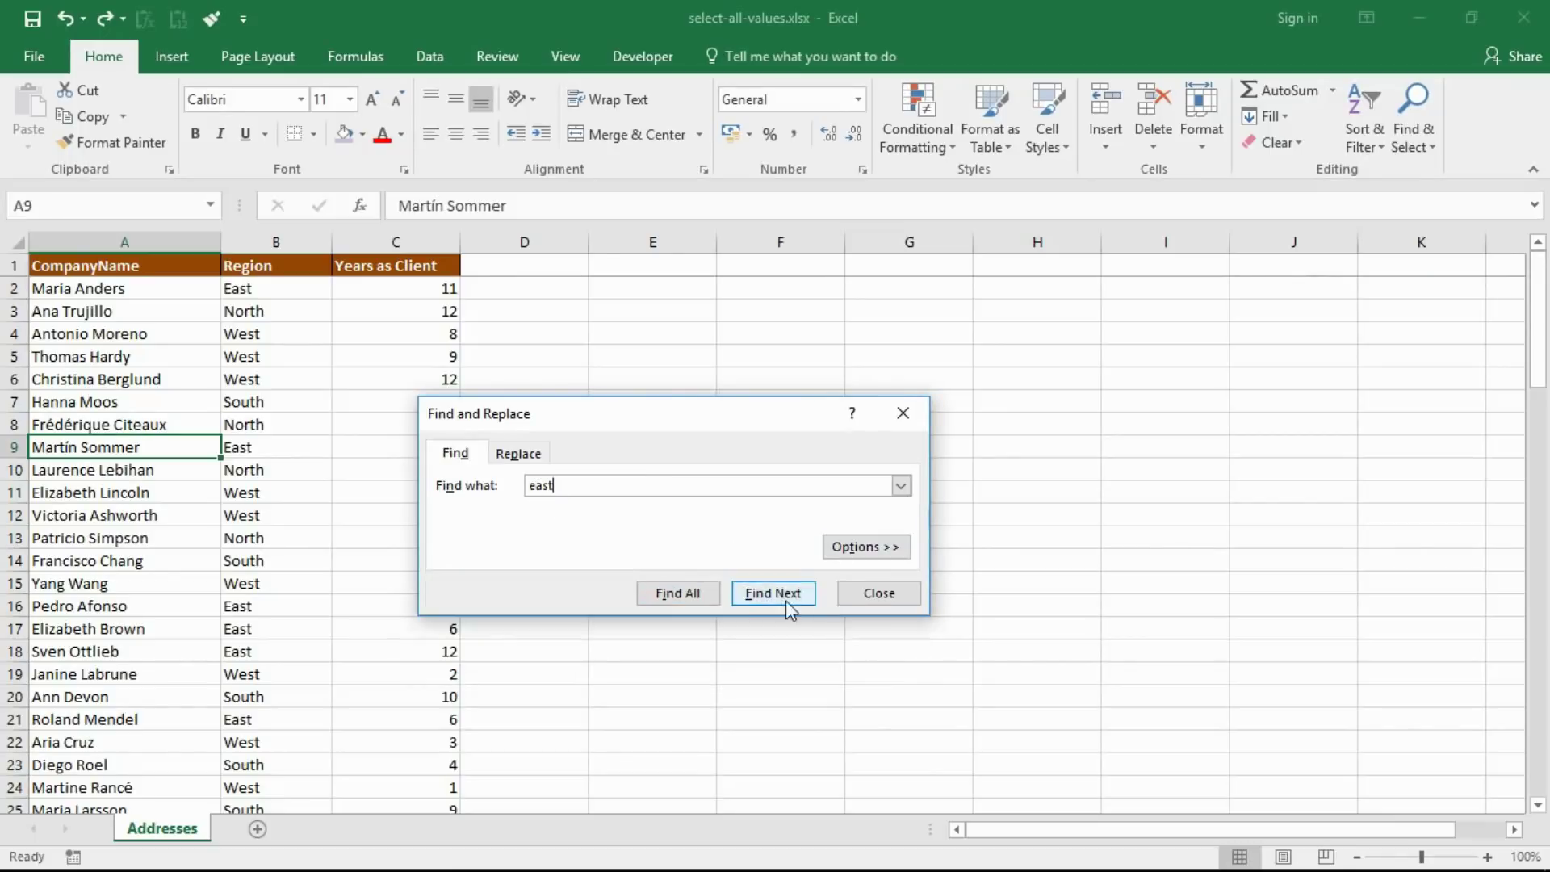
Step: Find All 23 cells containing East and select every match at once with Ctrl+A
left_click(677, 596)
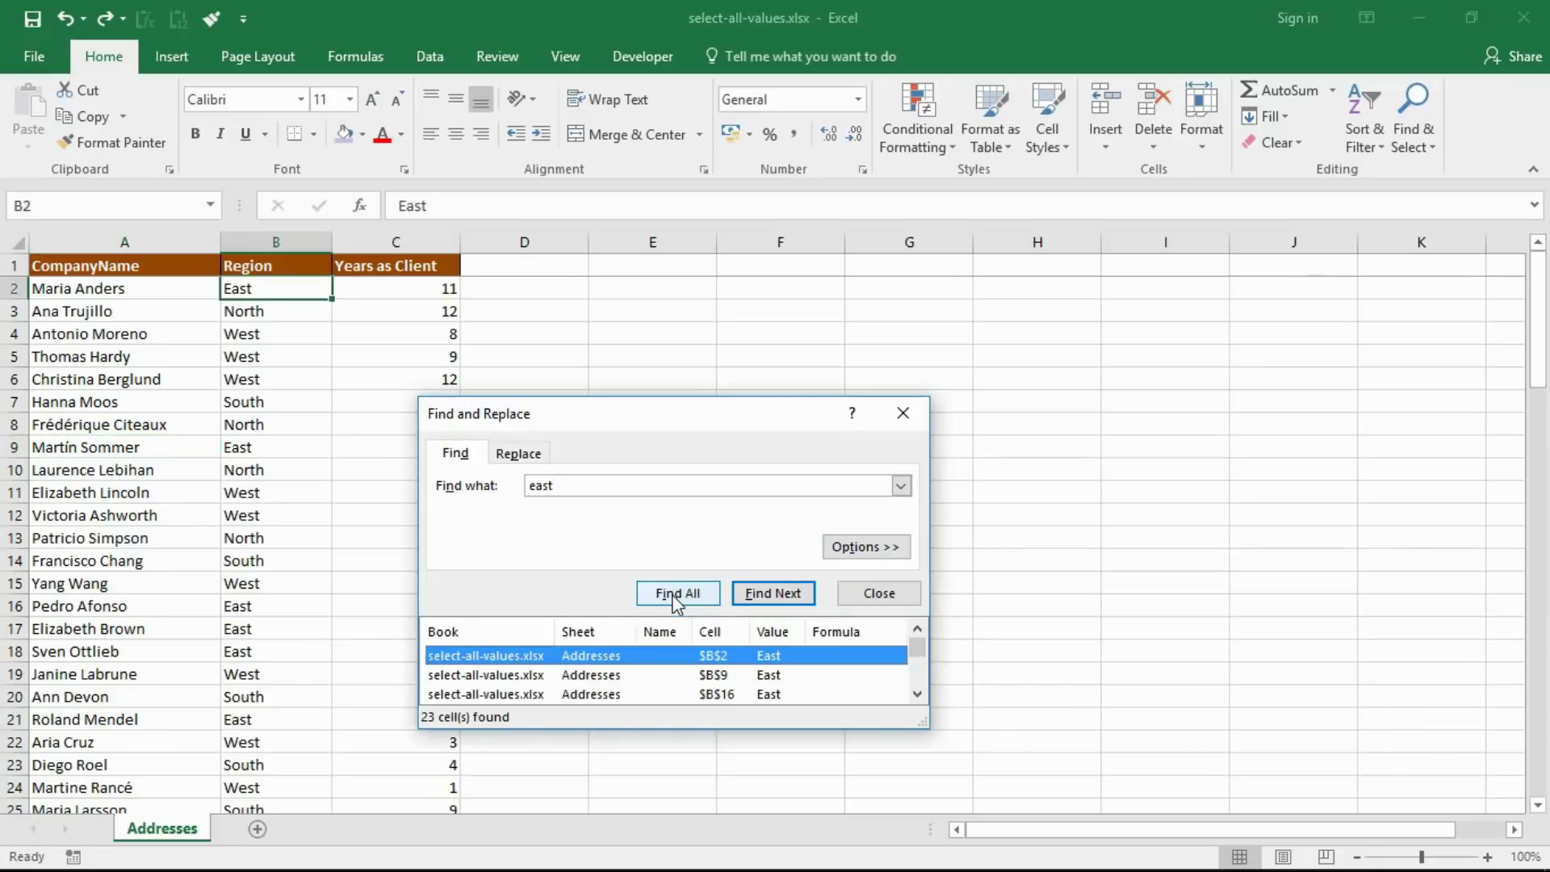
left_click_drag(644, 426, 642, 361)
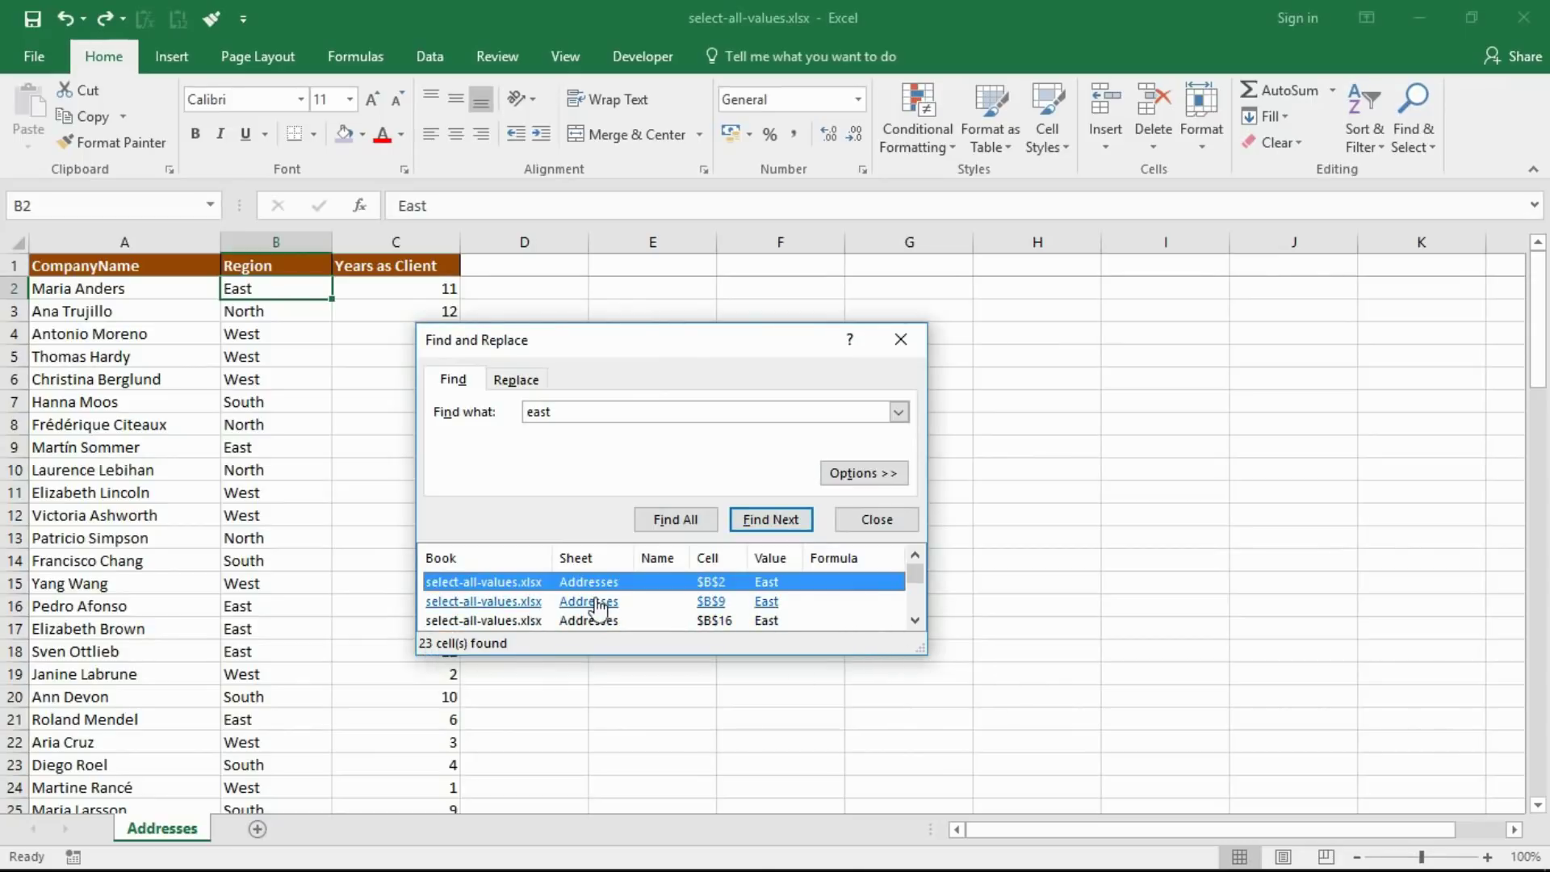
left_click(868, 604)
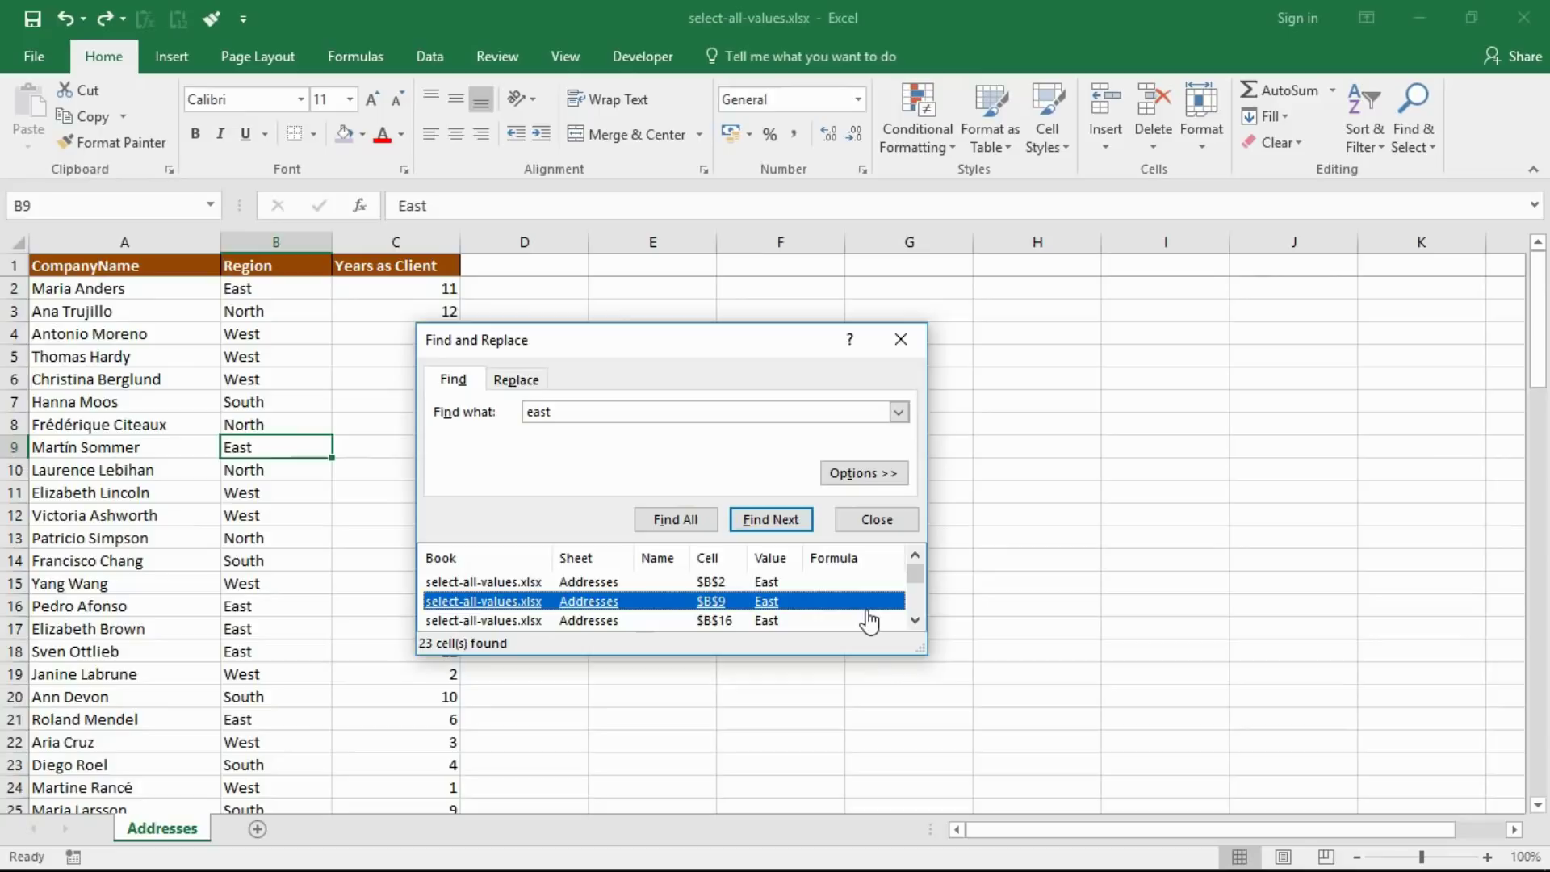
key("ctrl+a")
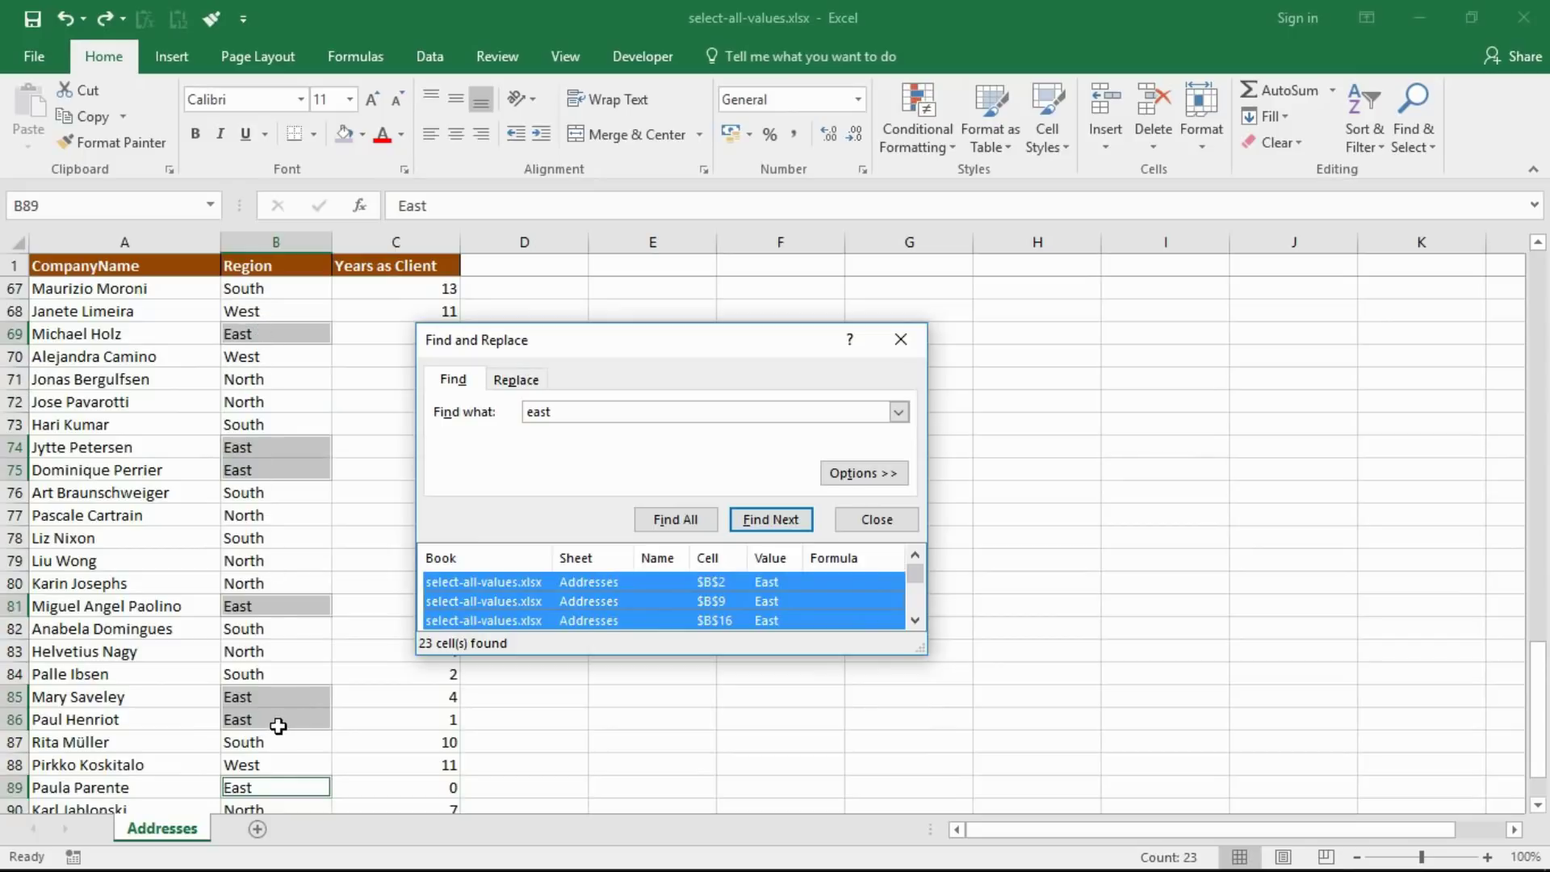
Step: Close the search and fill the 23 selected East cells with a tan theme colour
left_click(876, 520)
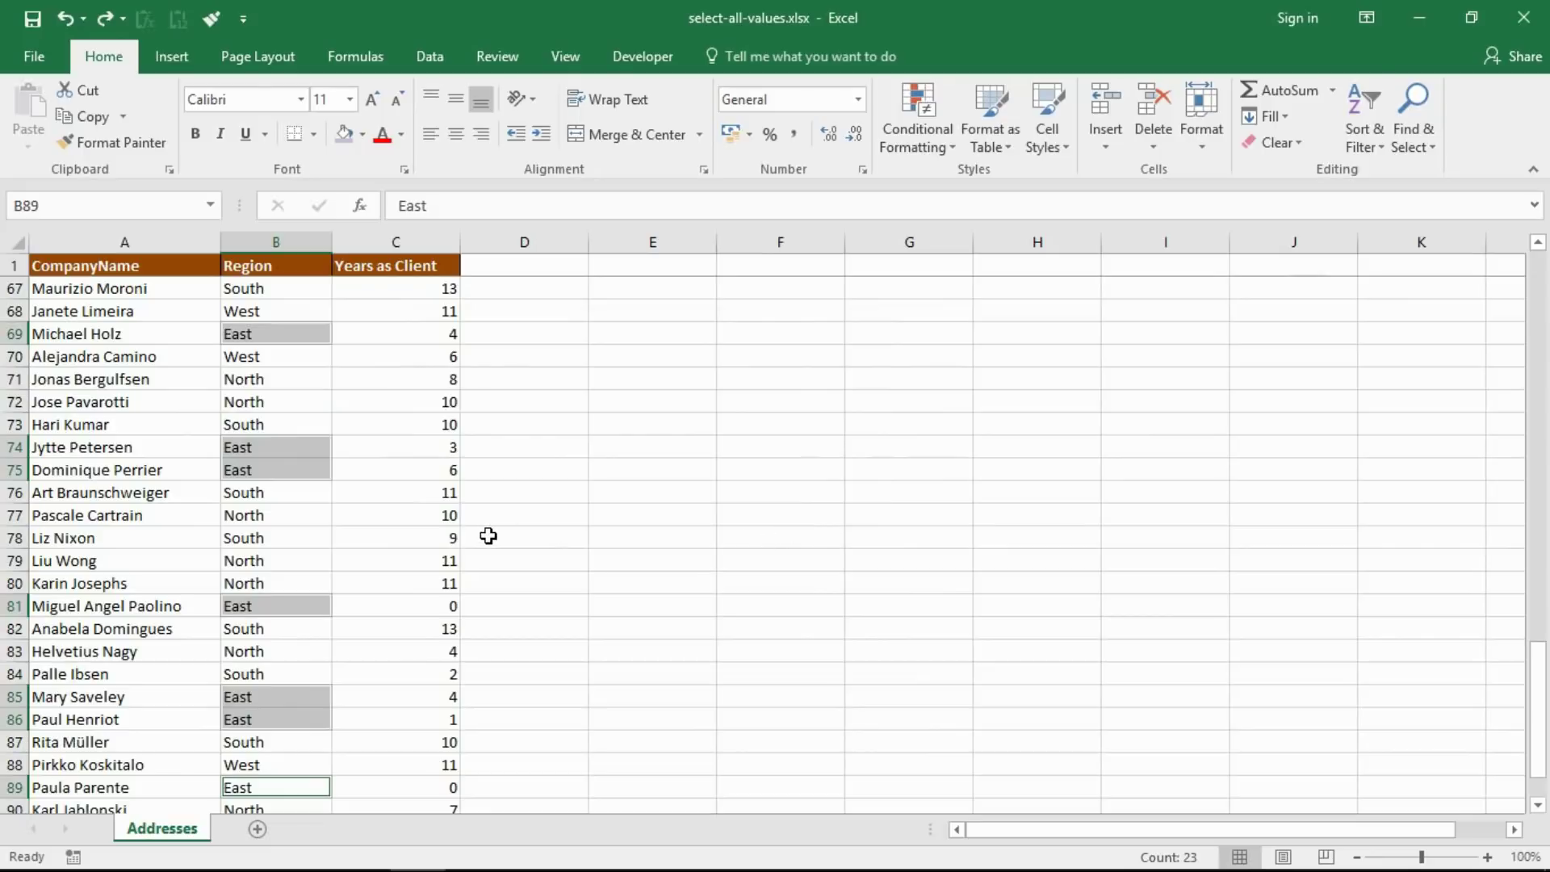
left_click(363, 135)
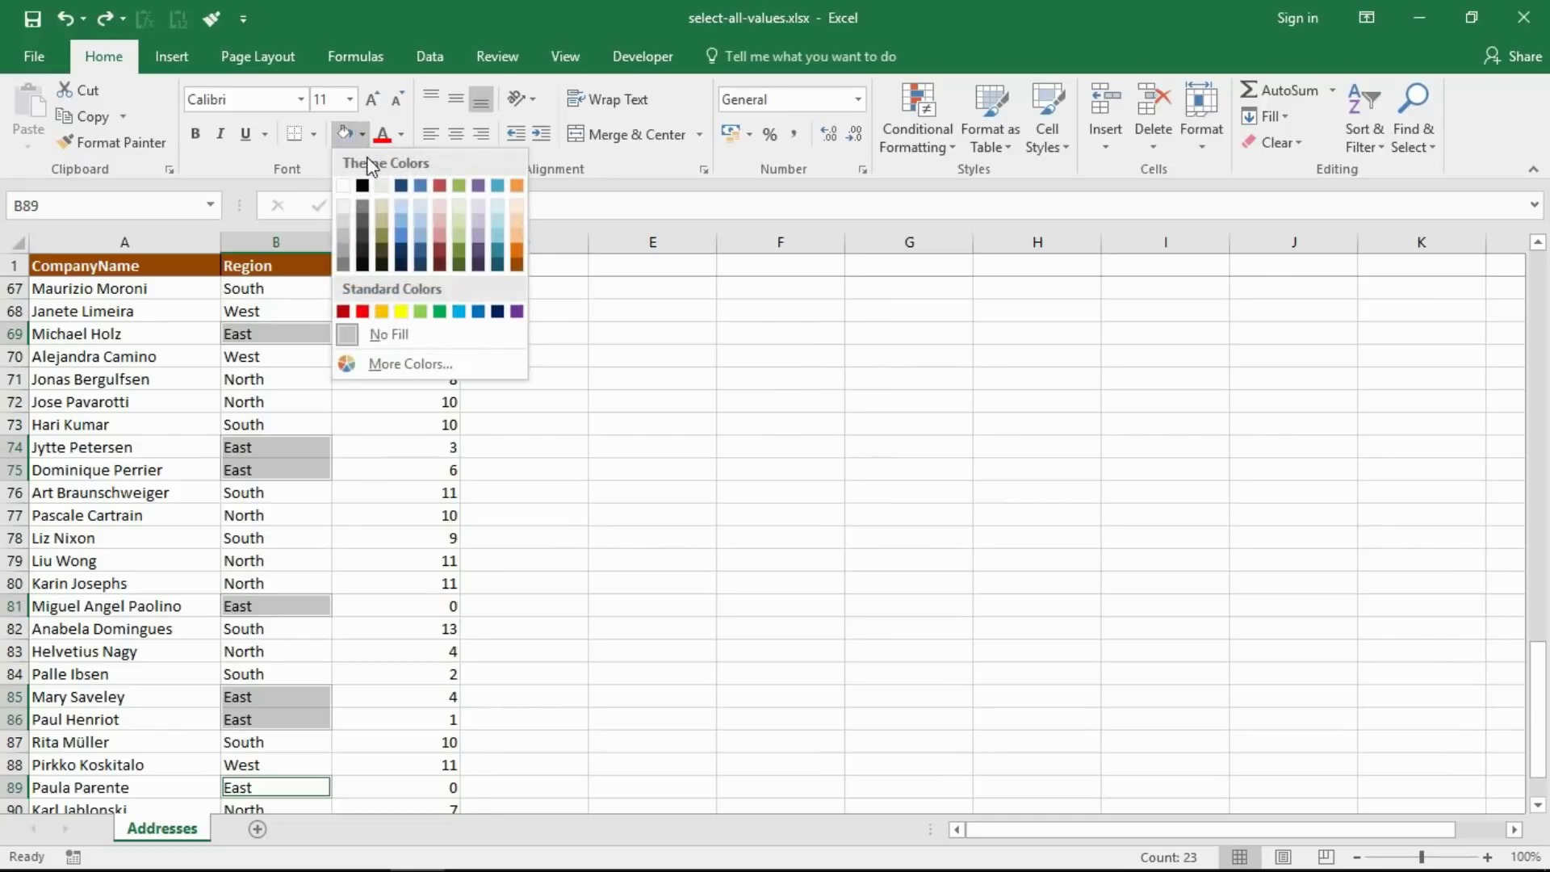
left_click(386, 231)
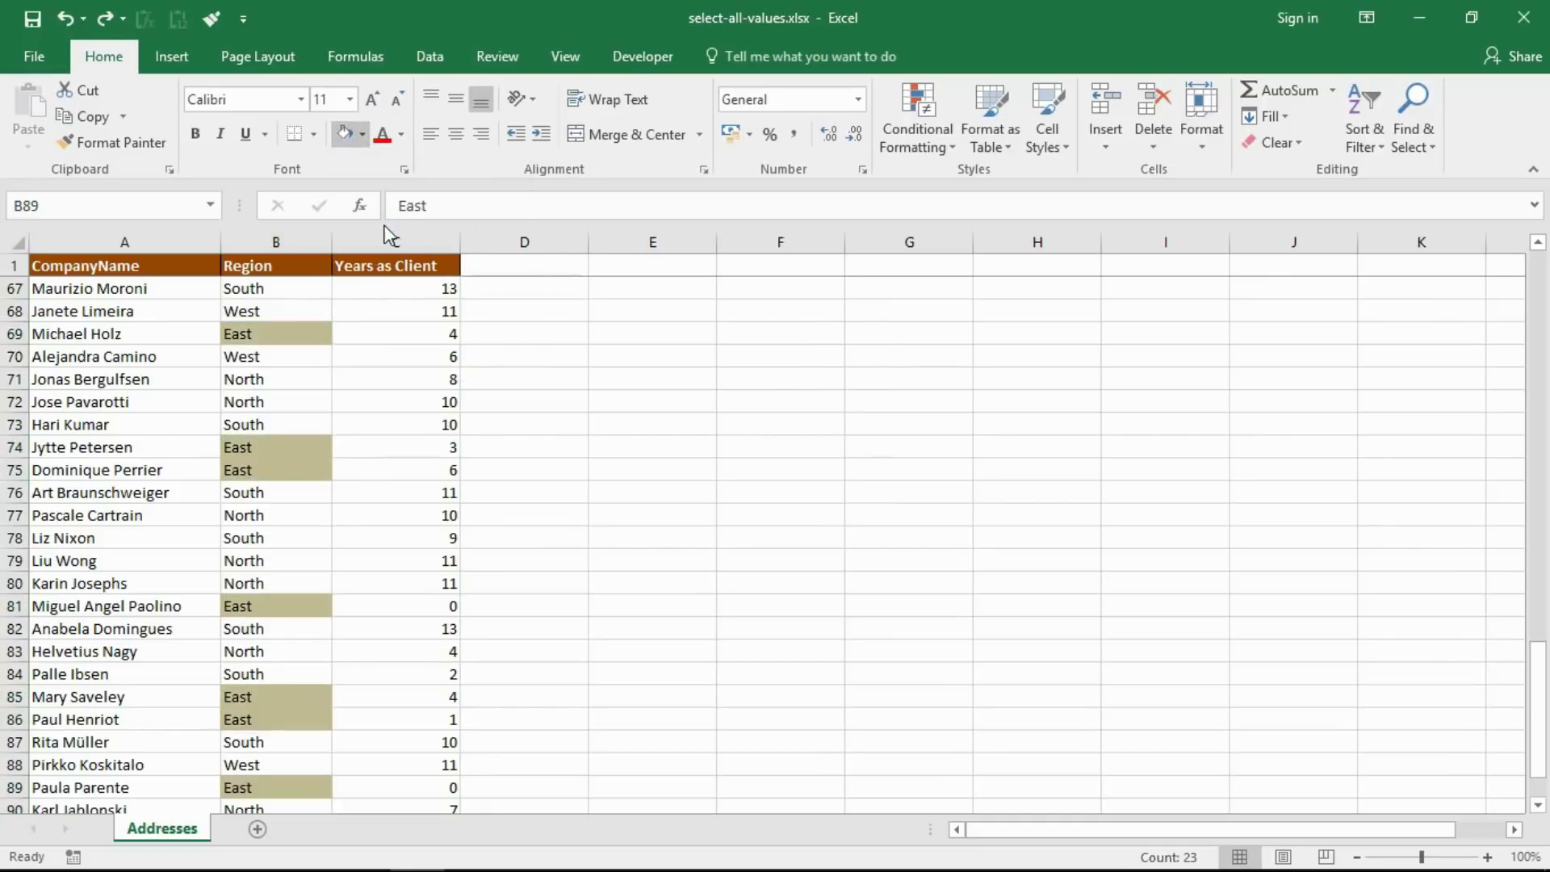
scroll(365, 471, "down", 1)
scroll(363, 470, "down", 2)
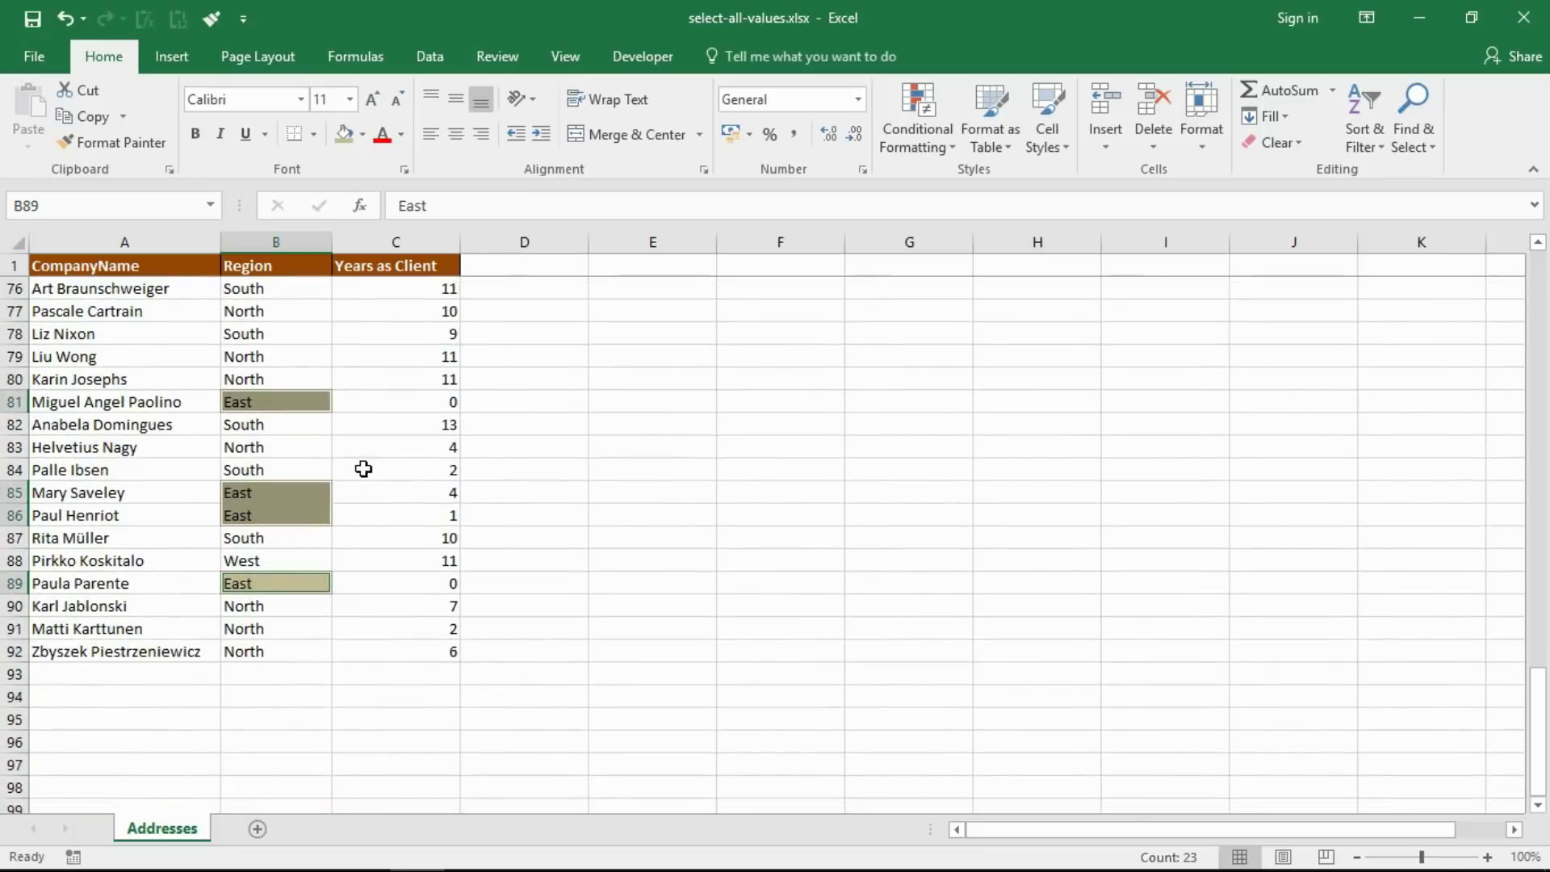
scroll(364, 470, "up", 2)
scroll(364, 469, "up", 2)
scroll(364, 471, "up", 1)
scroll(363, 470, "up", 2)
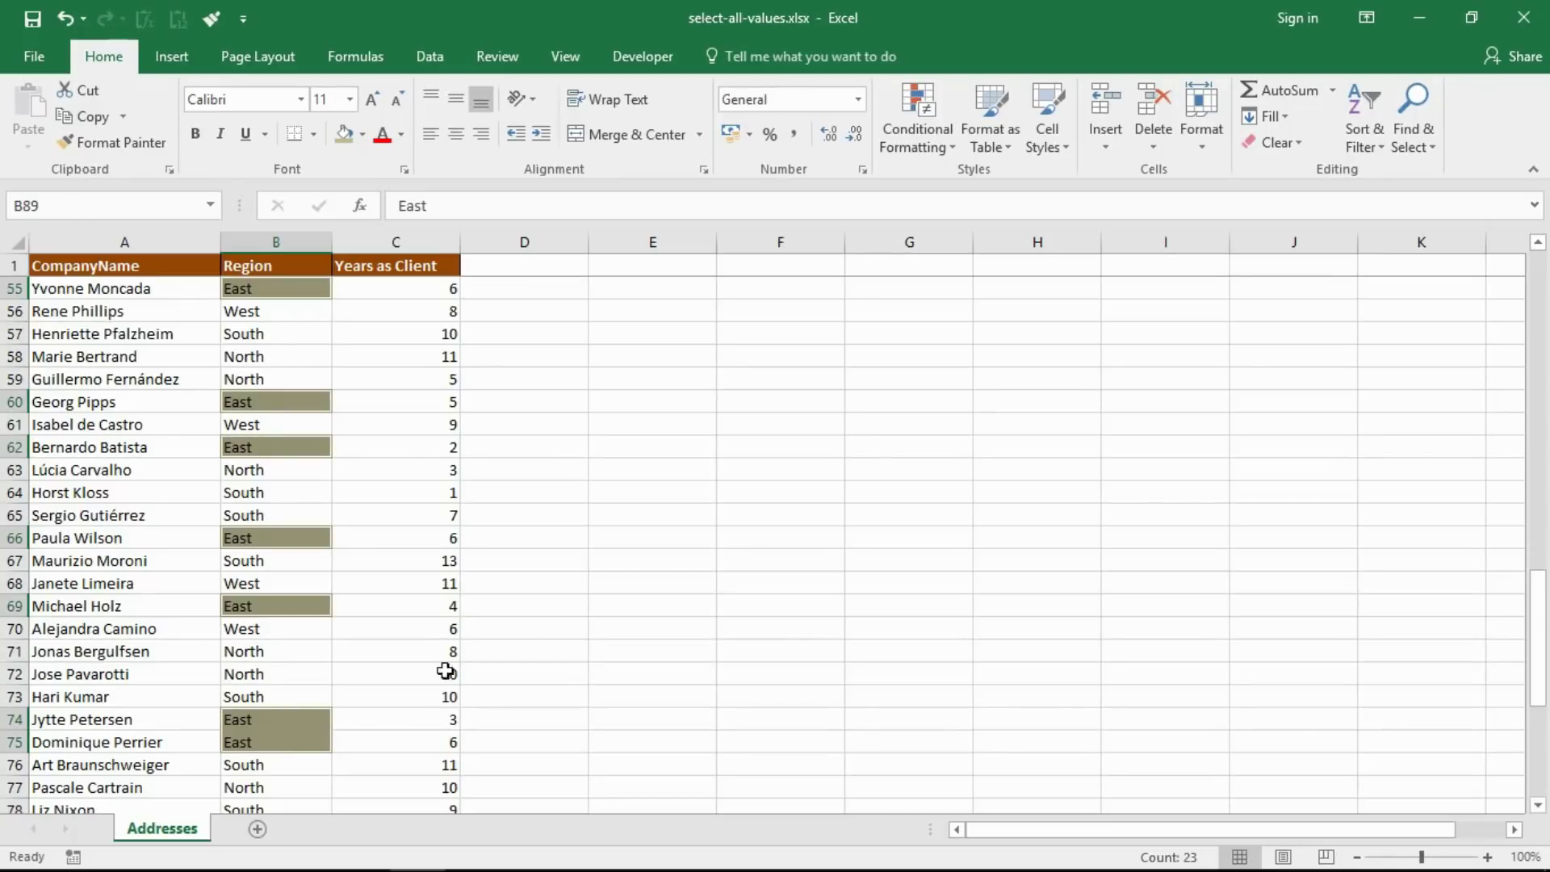
Step: Show the Delete menu with Delete Cells, Sheet Rows, Sheet Columns and Sheet choices
left_click(1154, 145)
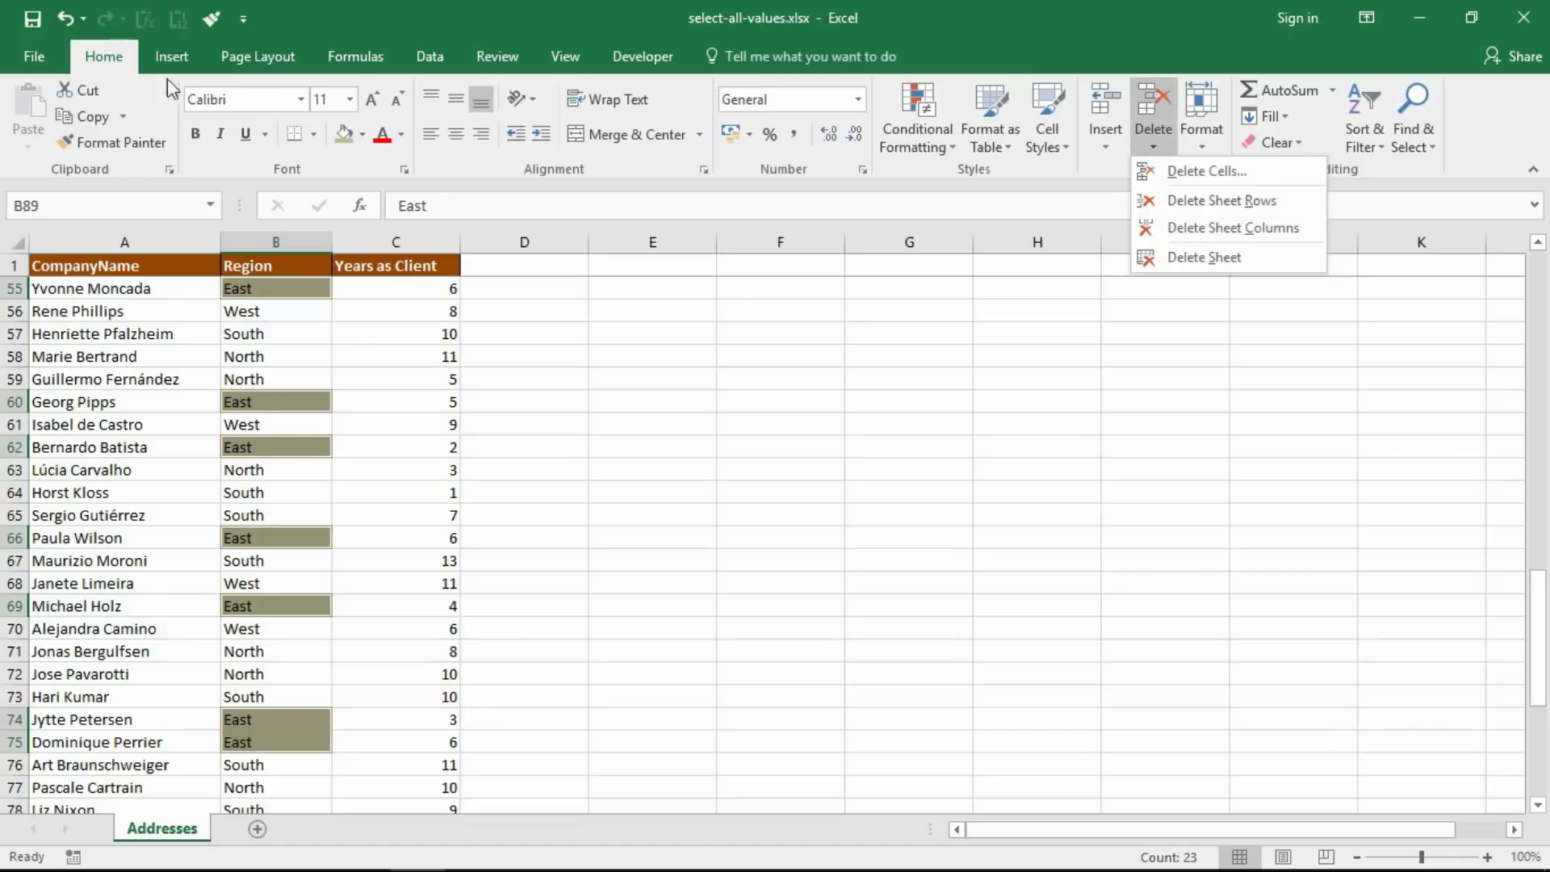